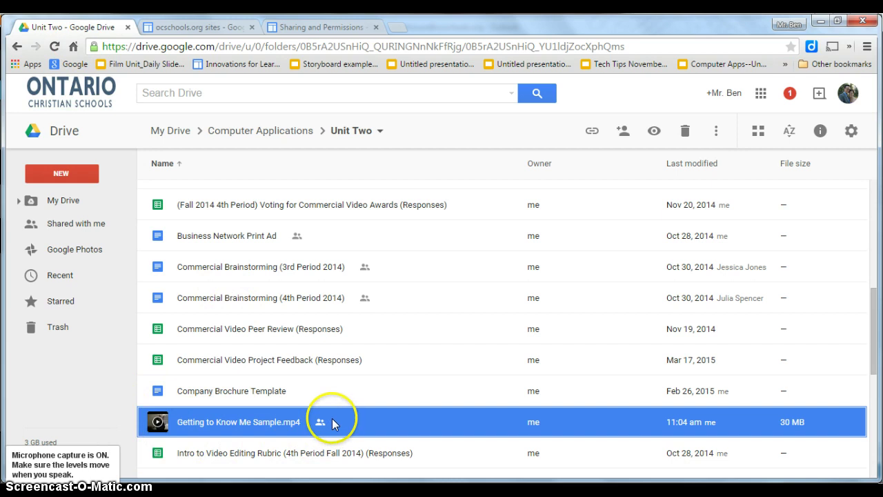
# Step: Switch to Google Sites, open the Biology Lab Project - Sample site, and close the Sharing and Permissions and sites list pages
pyautogui.click(205, 31)
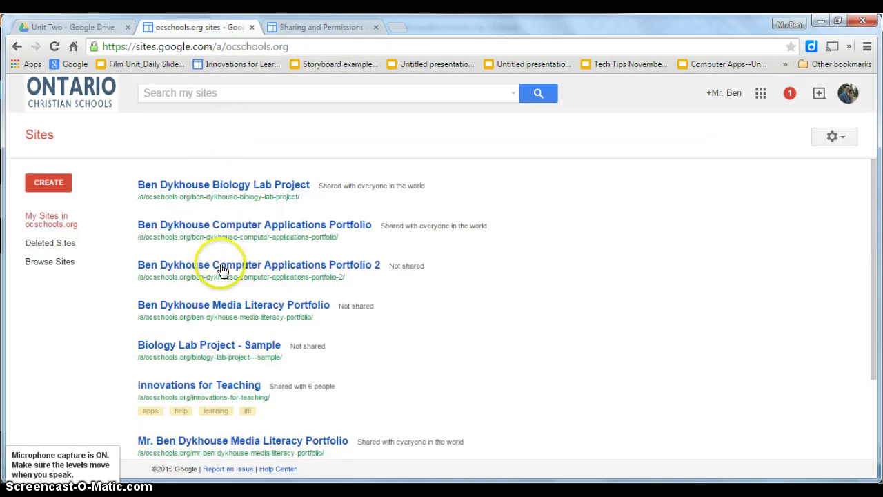
pyautogui.click(212, 353)
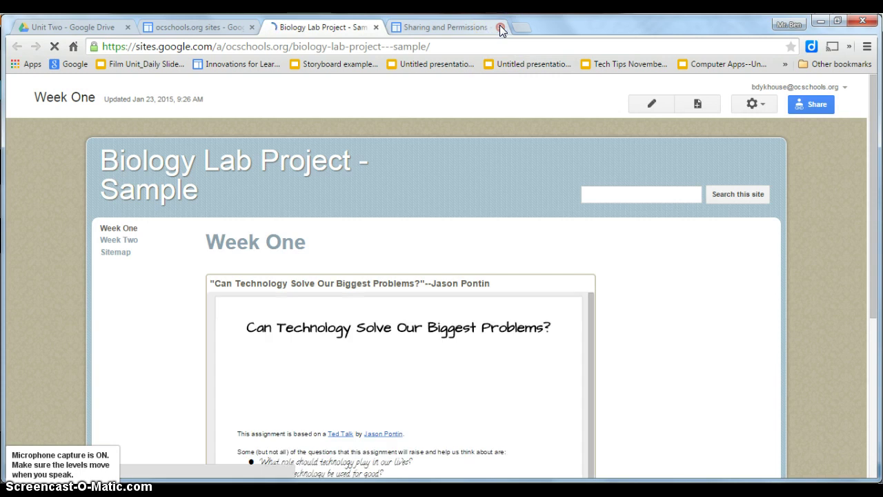
pyautogui.click(500, 27)
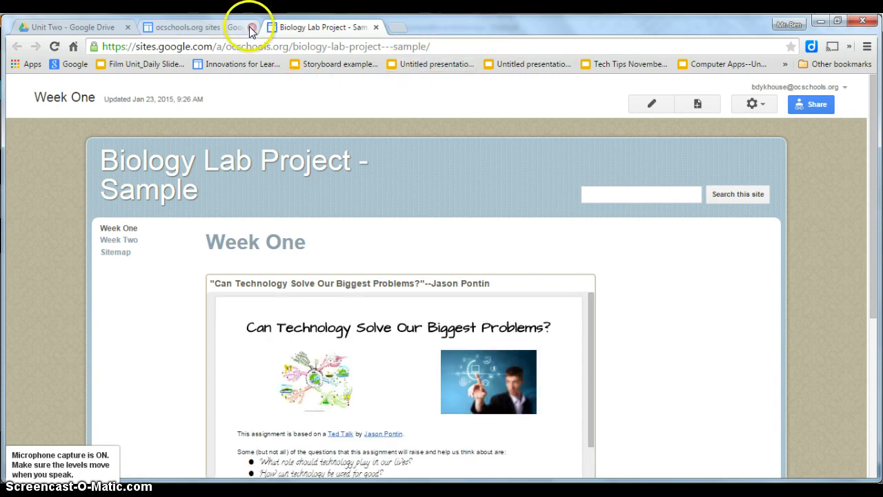
pyautogui.click(251, 27)
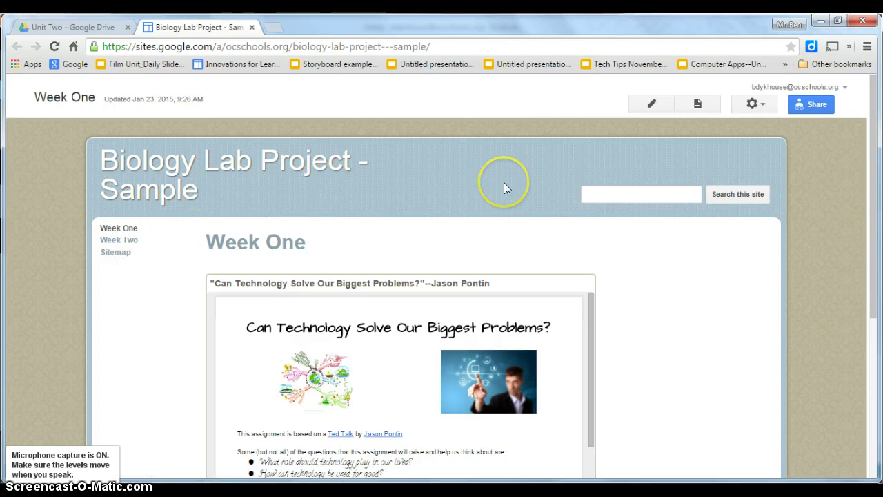
# Step: Create a top-level web page named "Week Three" in the Biology Lab Project - Sample site and save it empty
pyautogui.click(697, 104)
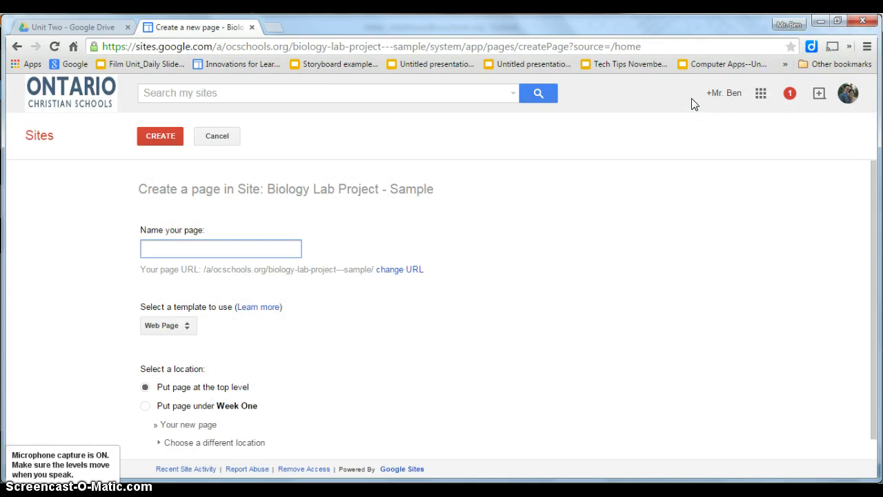
pyautogui.click(253, 250)
pyautogui.write('Week Three')
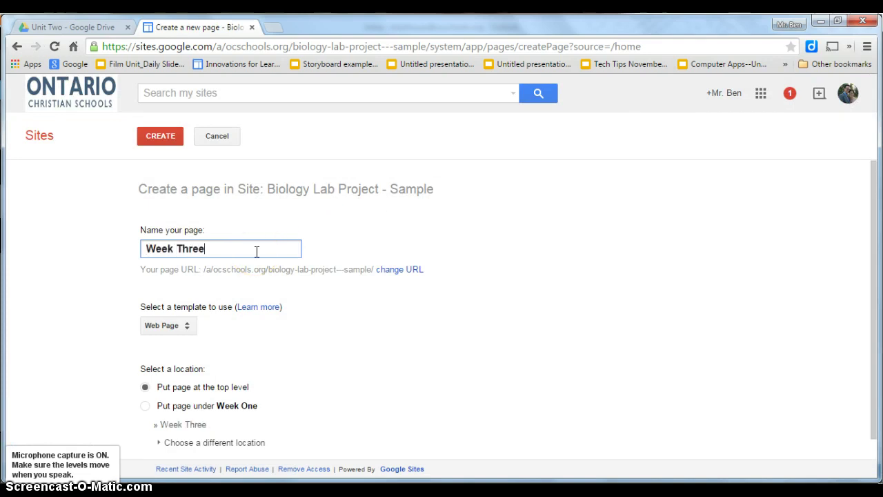
pyautogui.click(197, 210)
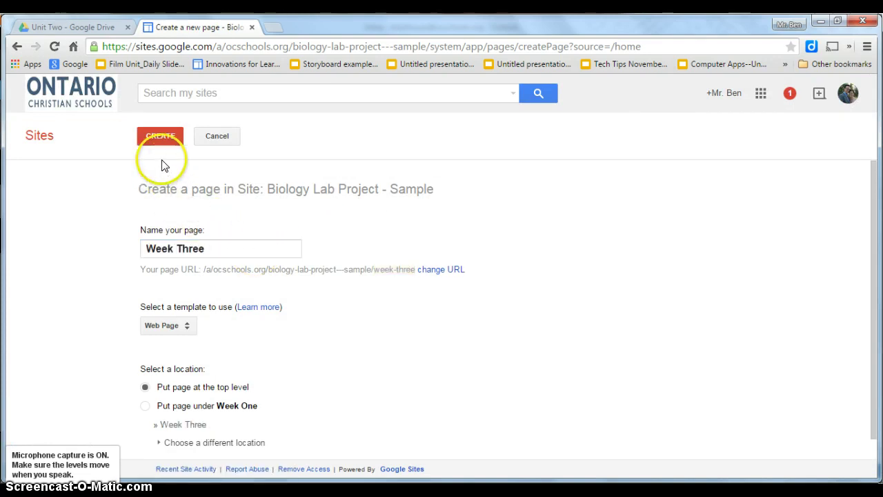
pyautogui.click(165, 142)
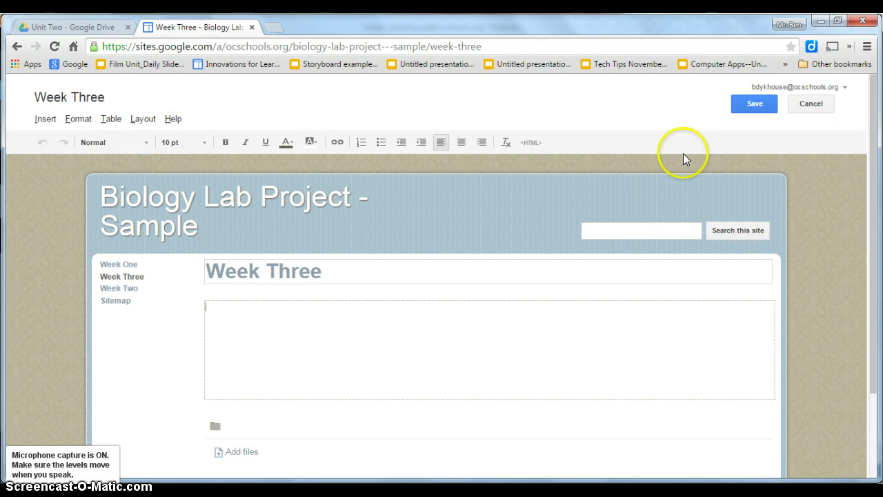
pyautogui.click(758, 107)
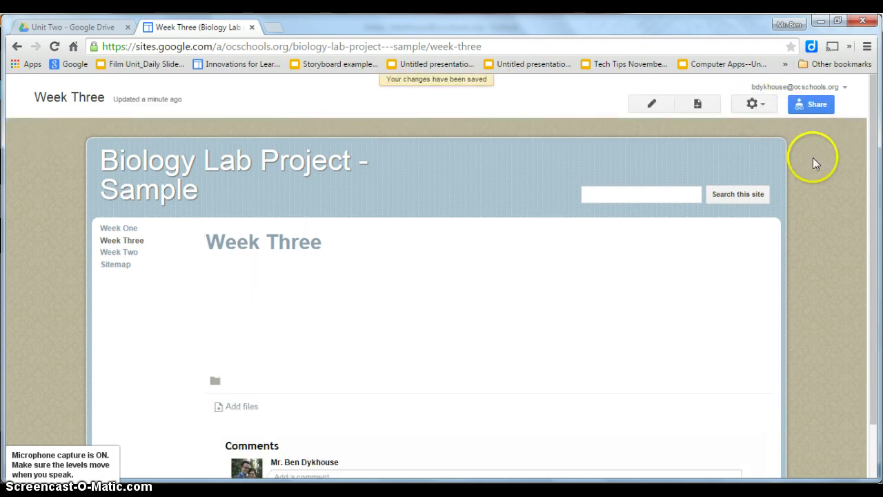
# Step: Save the site's sharing permission as "Anyone with the link" with view access, and return to the Week Three page
pyautogui.click(817, 105)
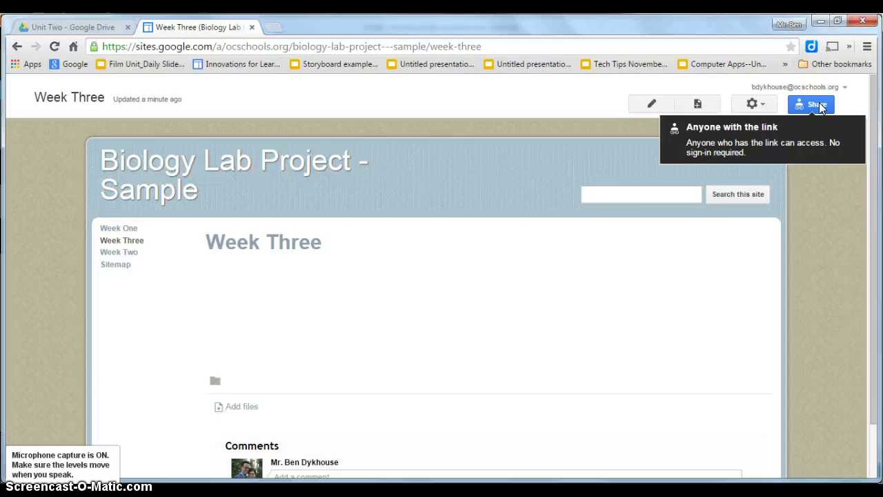
pyautogui.click(819, 102)
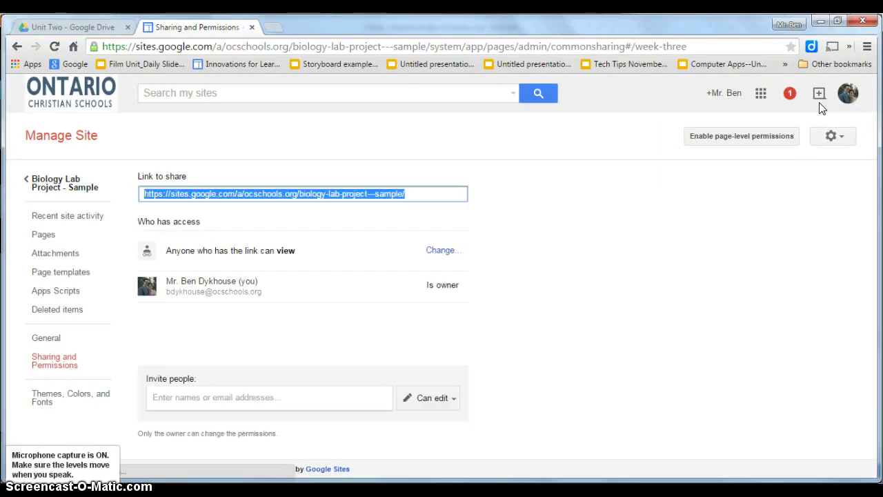
pyautogui.click(467, 270)
pyautogui.click(445, 253)
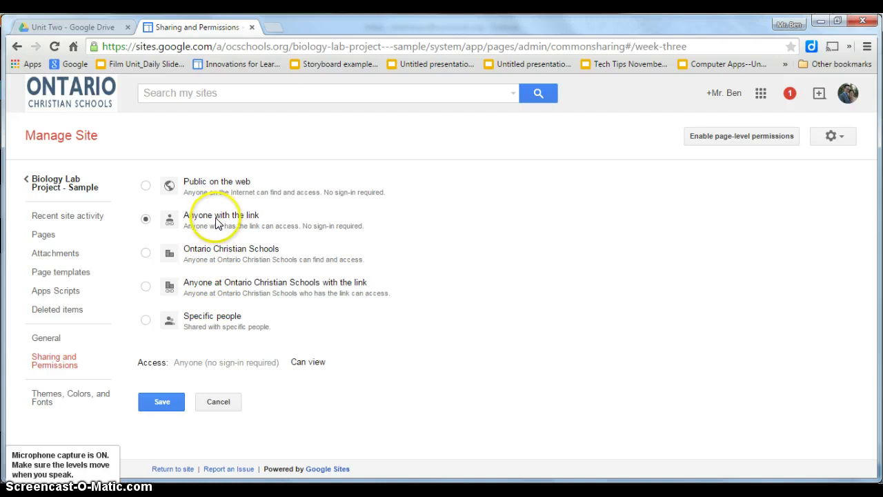
pyautogui.click(171, 409)
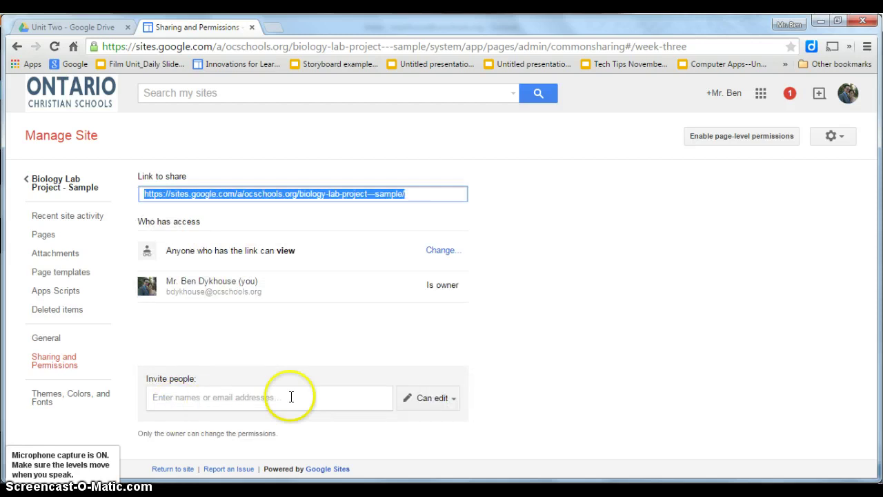
pyautogui.click(43, 187)
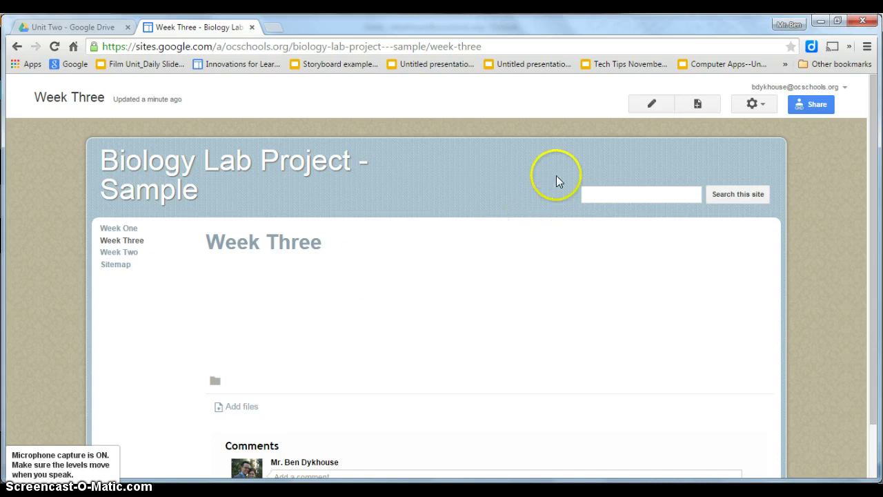
# Step: Insert the Drive video IMG_1074.MOV into the body of the Week Three page, with its border and title included
pyautogui.click(648, 104)
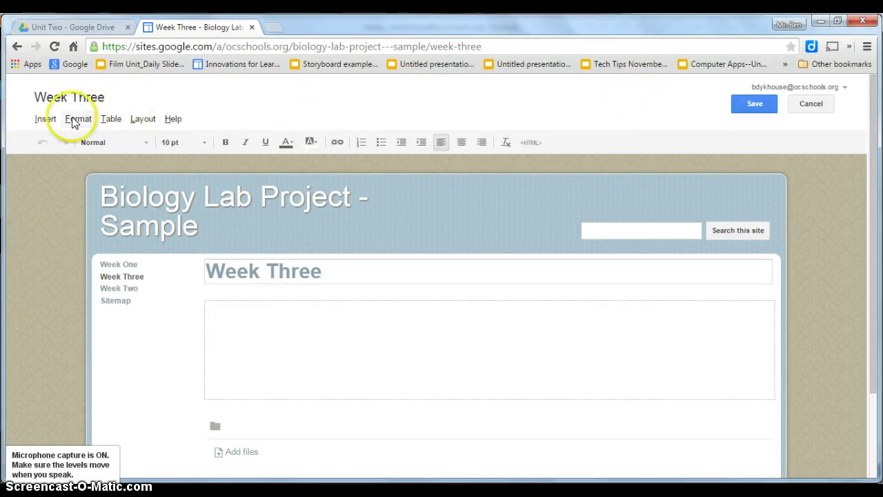
pyautogui.click(45, 121)
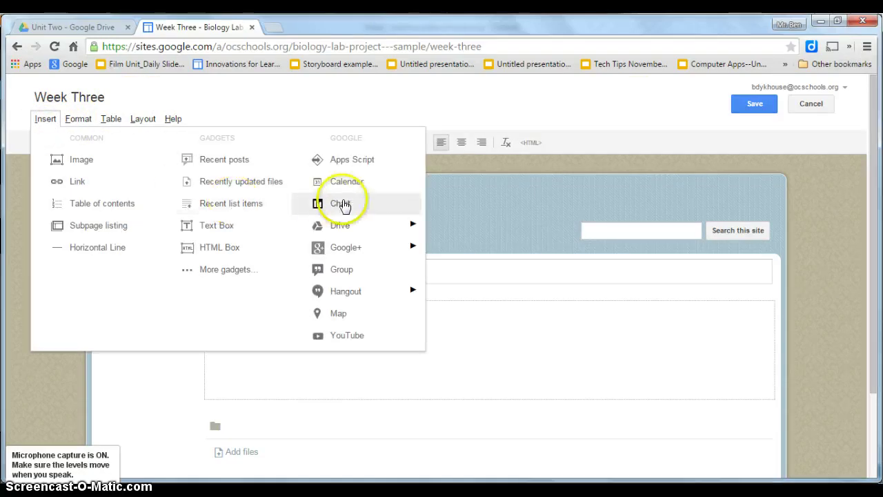
pyautogui.moveTo(340, 229)
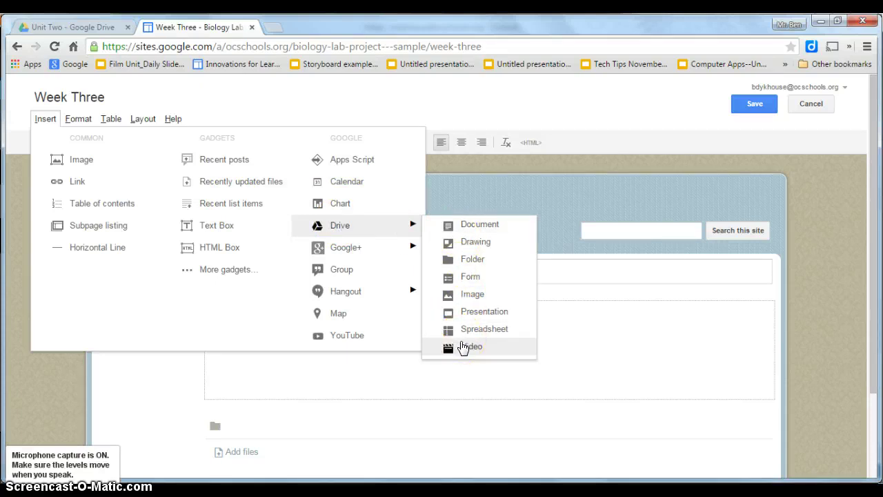
pyautogui.click(462, 346)
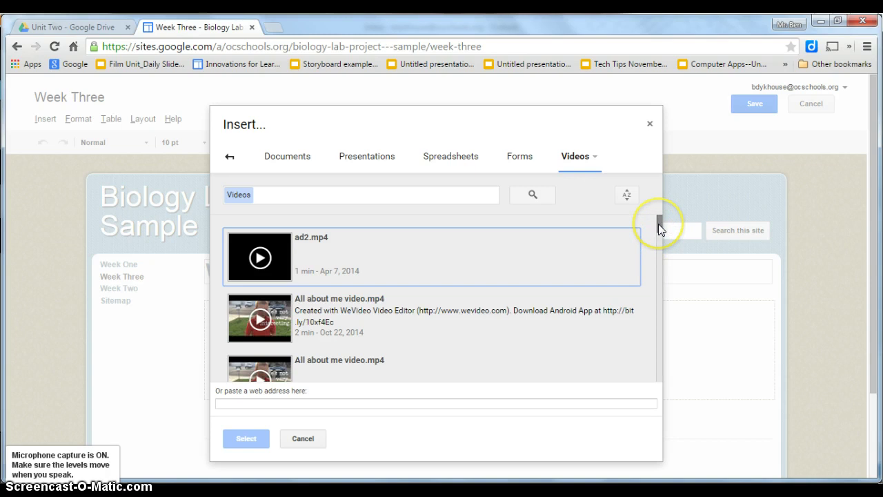
pyautogui.moveTo(658, 223); pyautogui.dragTo(653, 267)
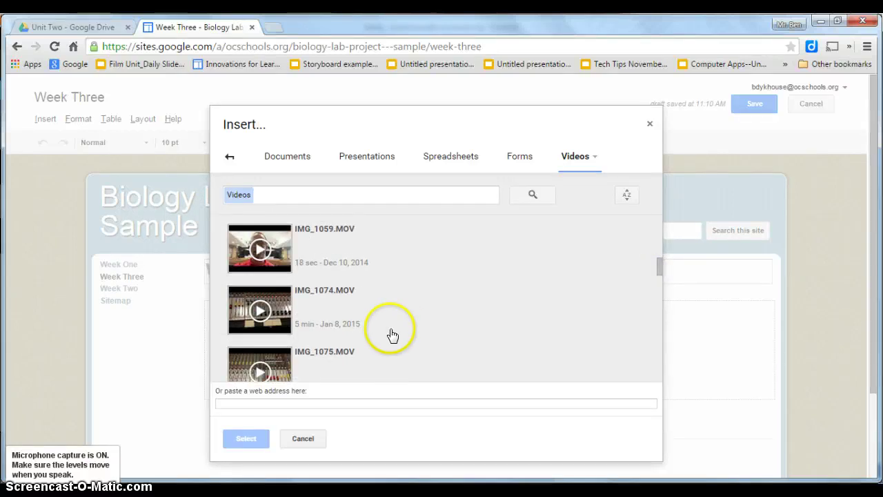
pyautogui.click(278, 304)
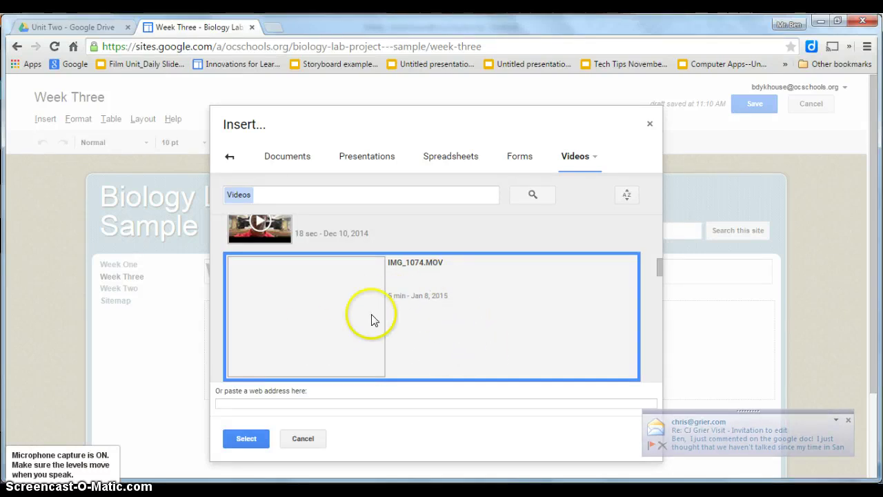
pyautogui.click(247, 440)
pyautogui.click(247, 440)
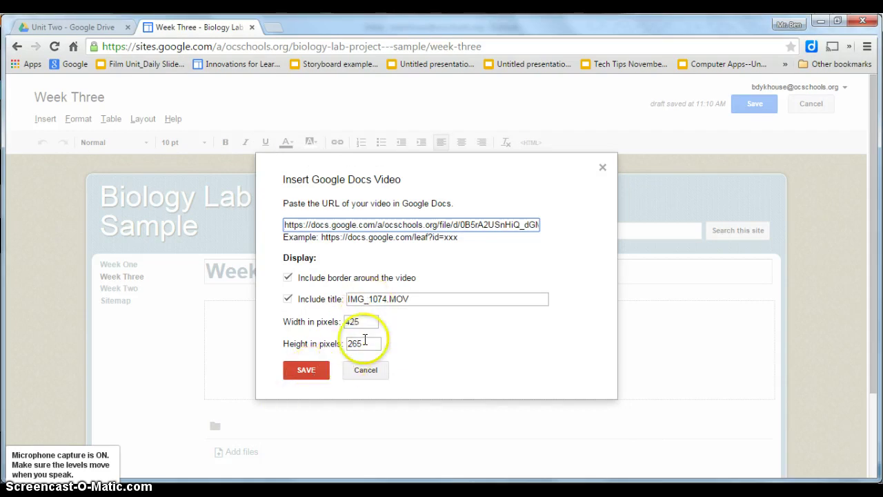
pyautogui.click(305, 371)
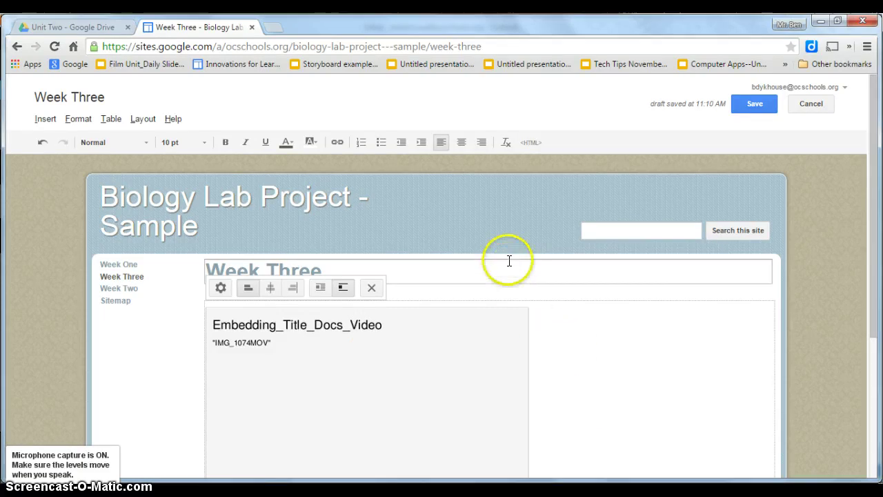
# Step: Save the Week Three page and play the embedded video briefly, pausing it after a few seconds
pyautogui.click(756, 104)
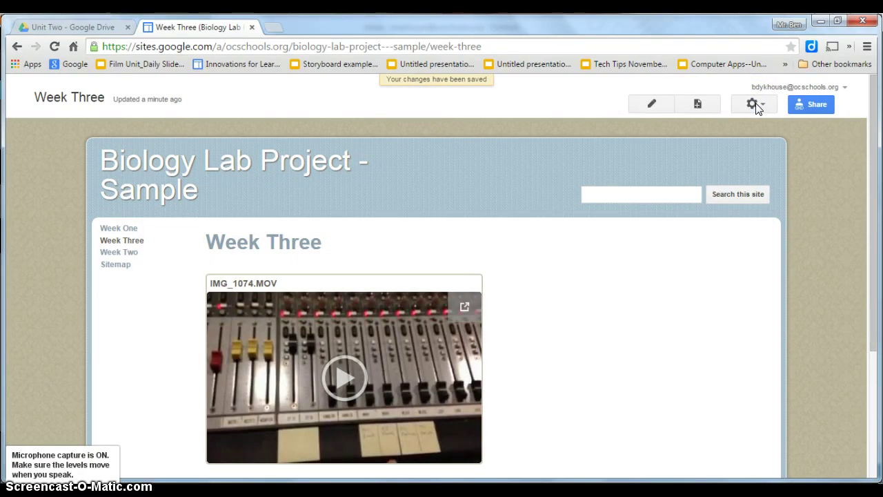
pyautogui.click(347, 379)
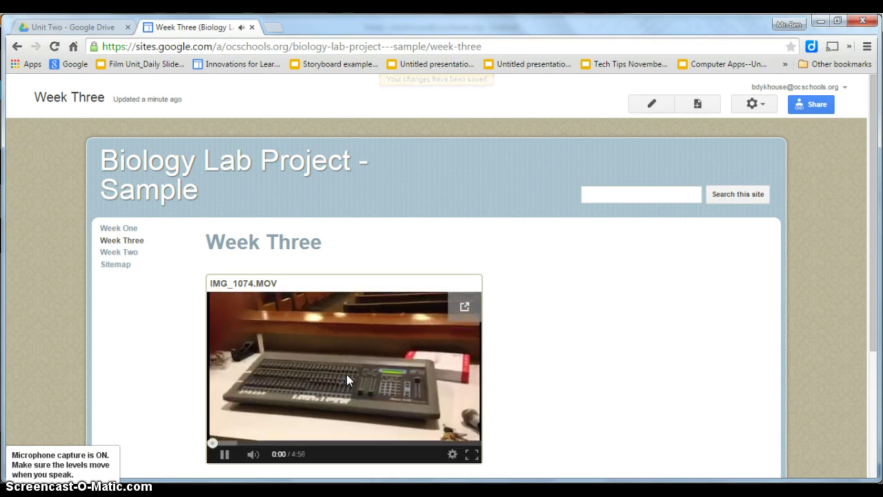
pyautogui.click(224, 456)
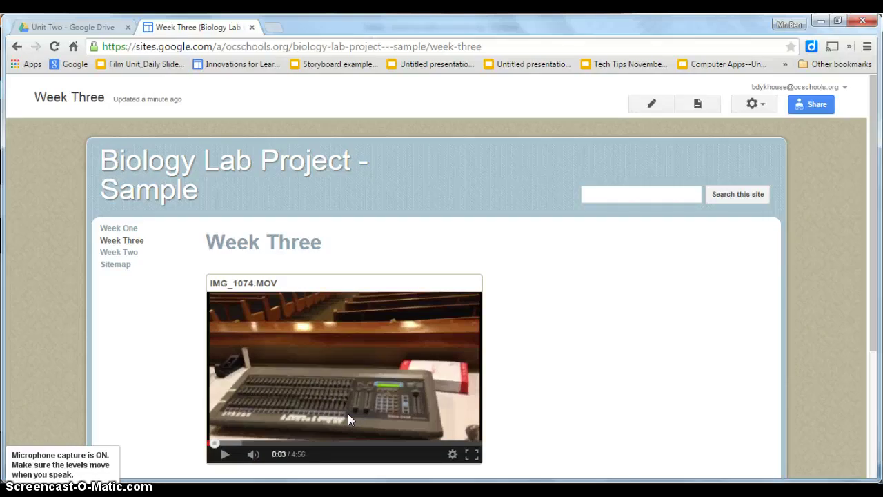
# Step: Switch to Google Drive, search for "img_1074", open the IMG_1074.MOV video and pause its playback
pyautogui.click(87, 27)
pyautogui.click(174, 91)
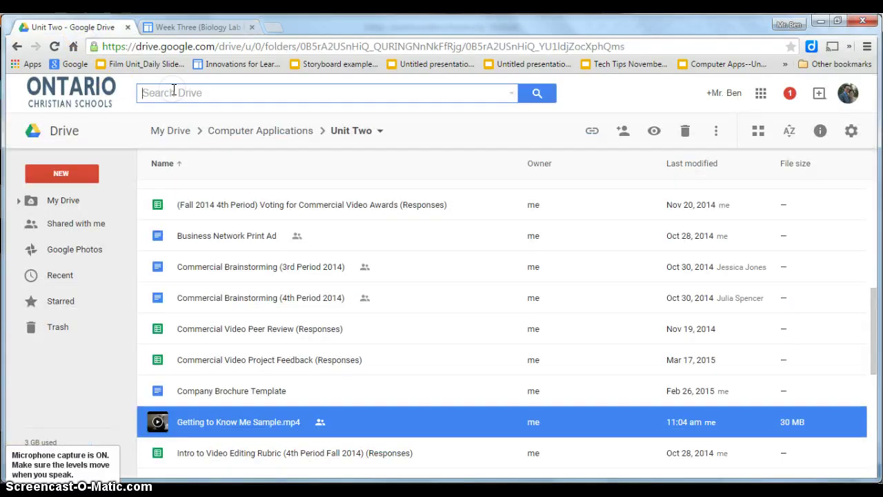
pyautogui.write('img_')
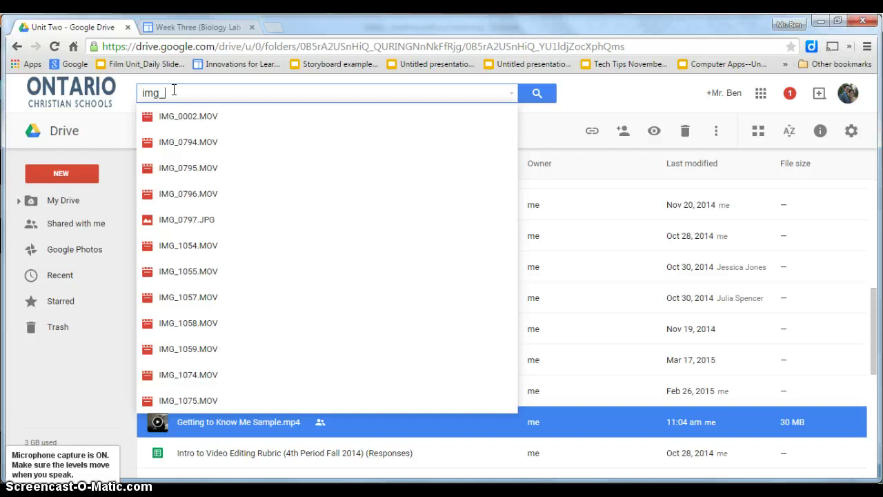
pyautogui.click(209, 25)
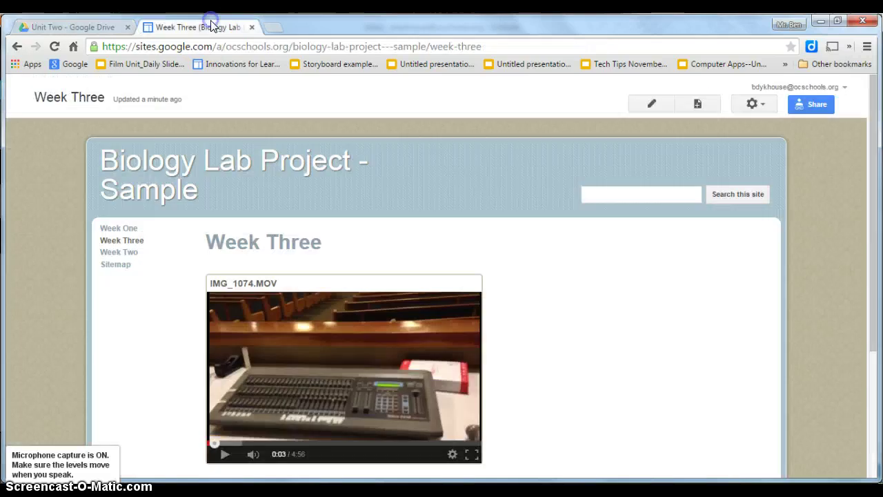
pyautogui.click(61, 26)
pyautogui.click(126, 122)
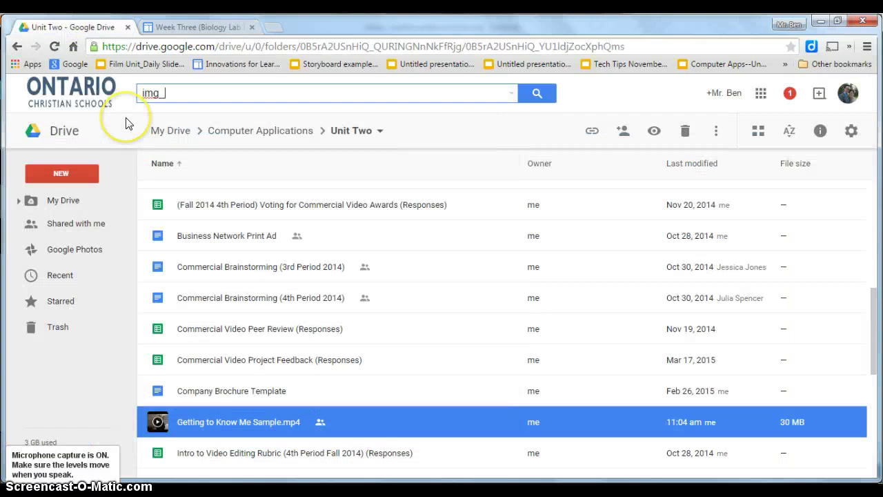
pyautogui.write('1074')
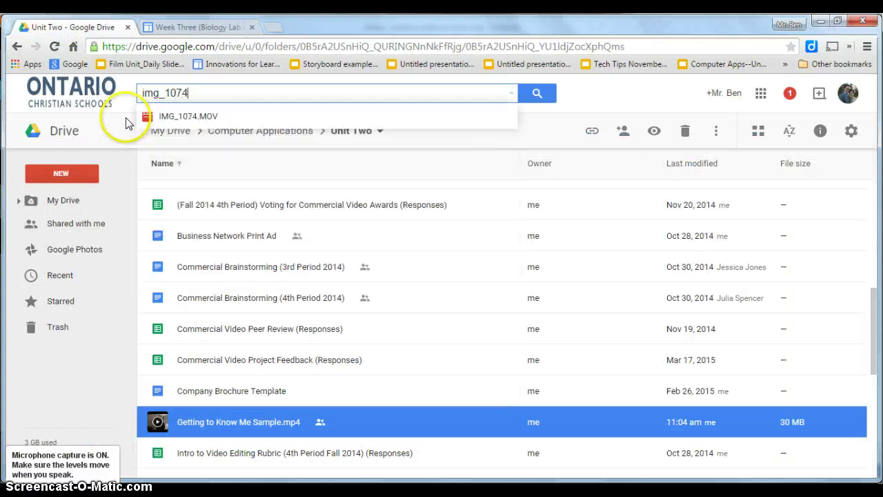
pyautogui.click(178, 115)
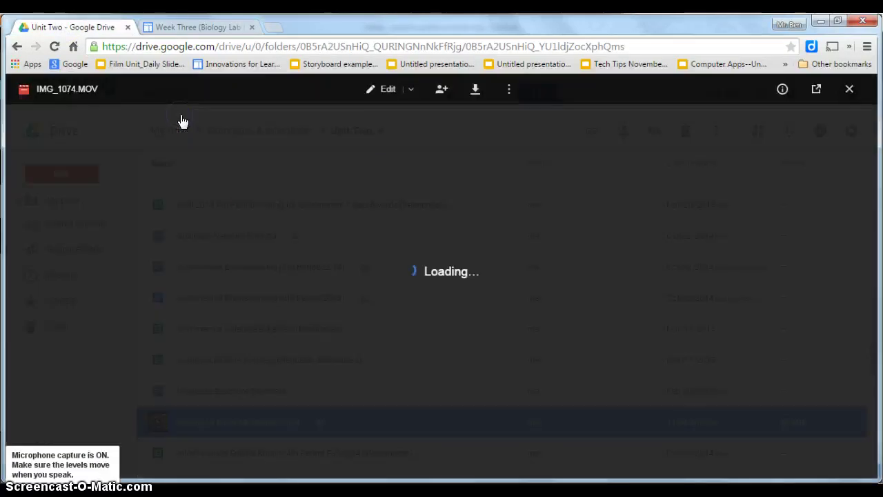
pyautogui.click(378, 134)
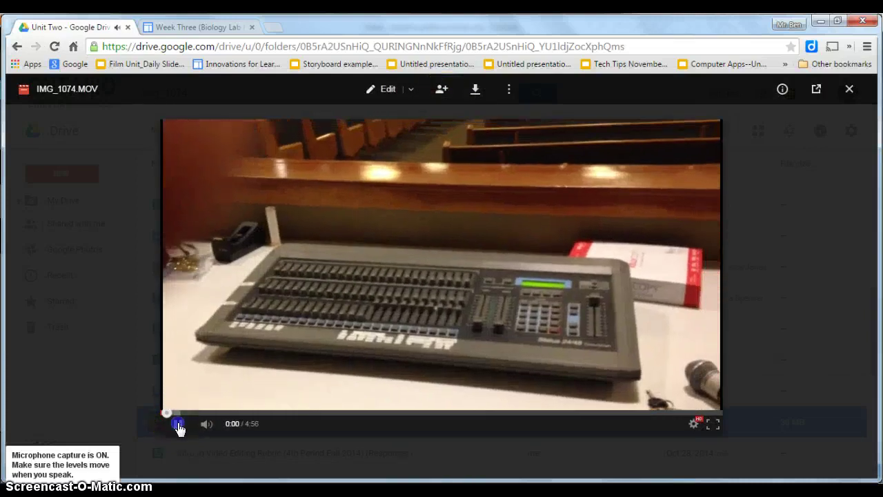
pyautogui.click(178, 424)
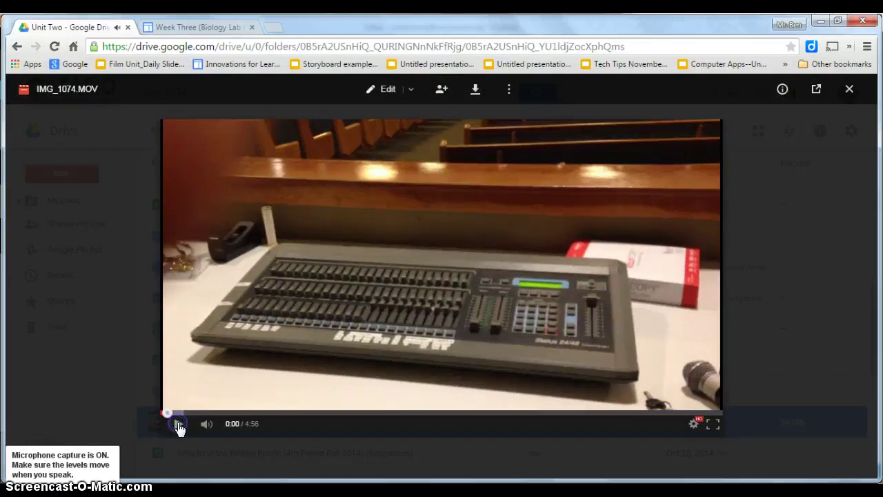
# Step: Turn on link sharing for IMG_1074.MOV, set it to "Anyone with the link" with view access, and save
pyautogui.click(441, 88)
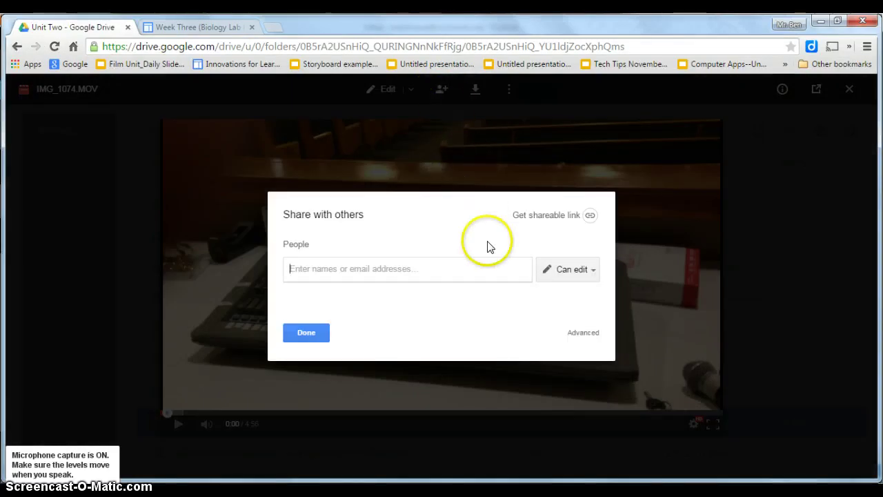
pyautogui.click(541, 218)
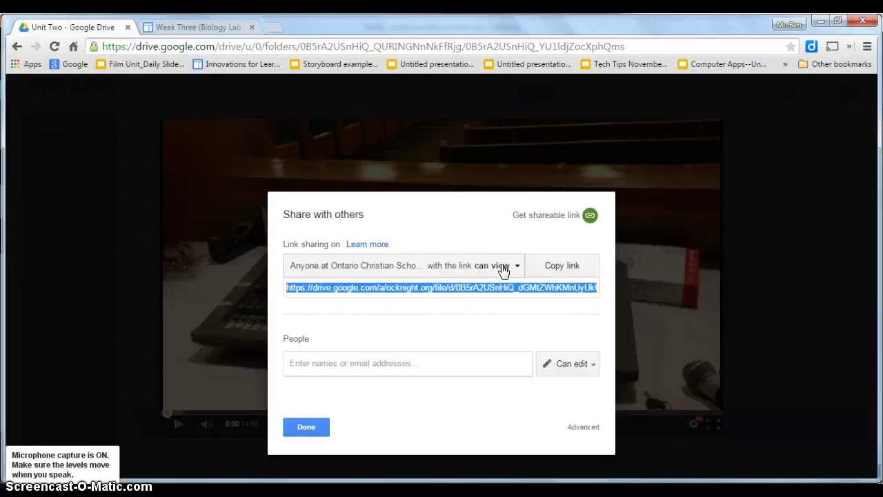
pyautogui.click(503, 269)
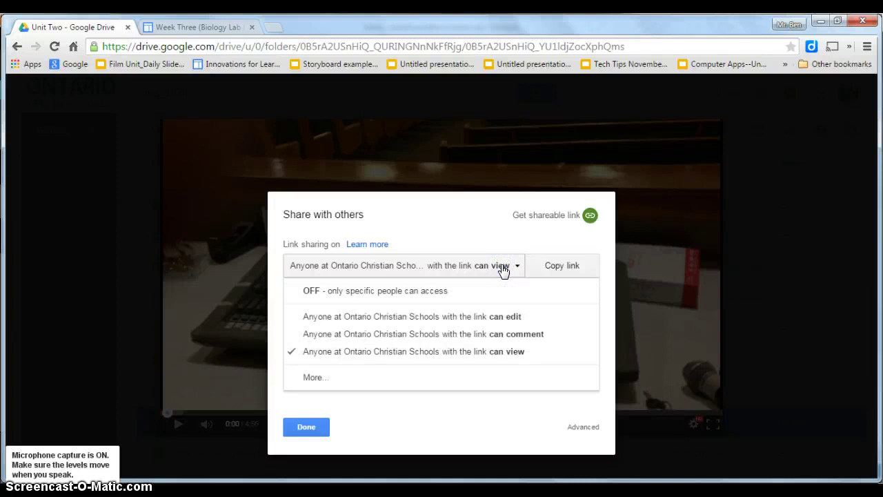
pyautogui.click(316, 377)
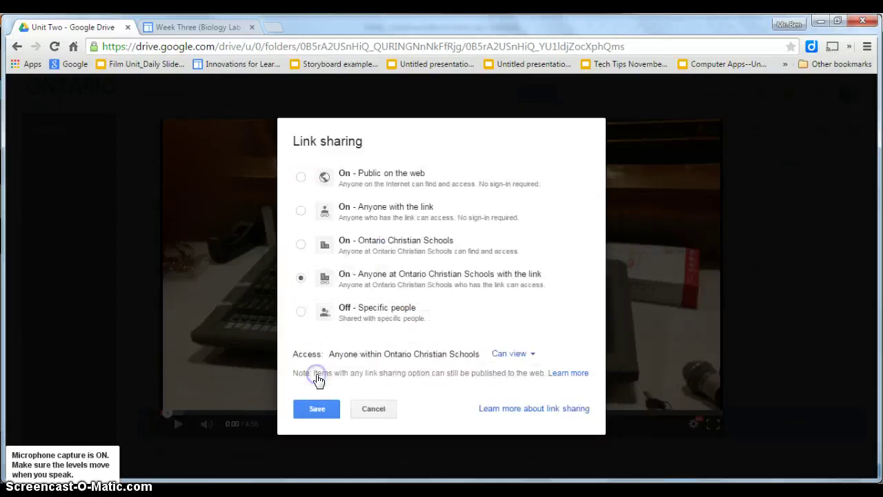
pyautogui.click(301, 212)
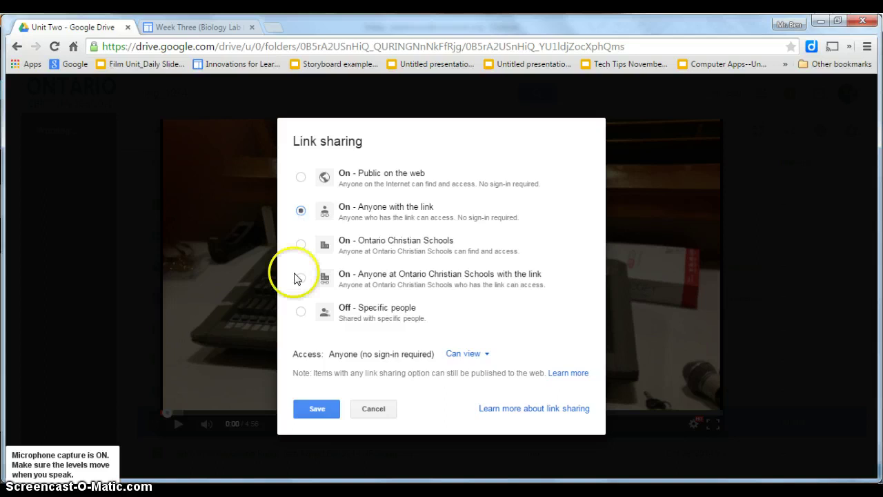
pyautogui.click(320, 411)
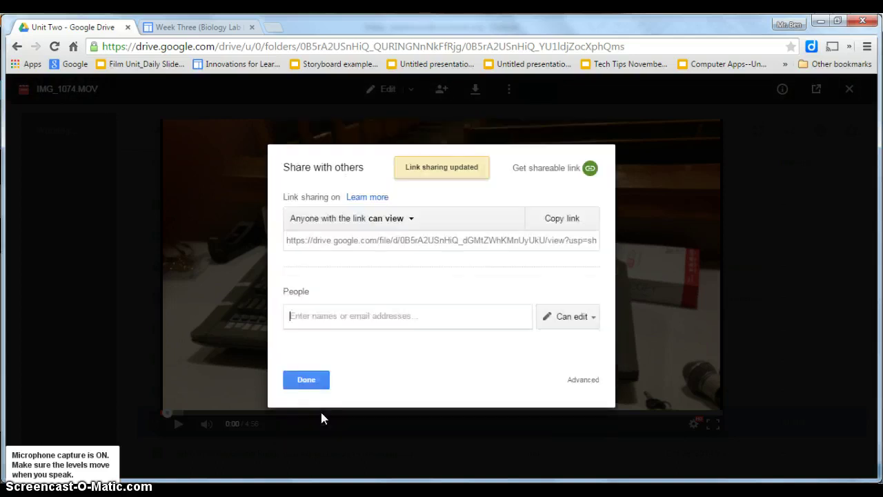
pyautogui.click(310, 380)
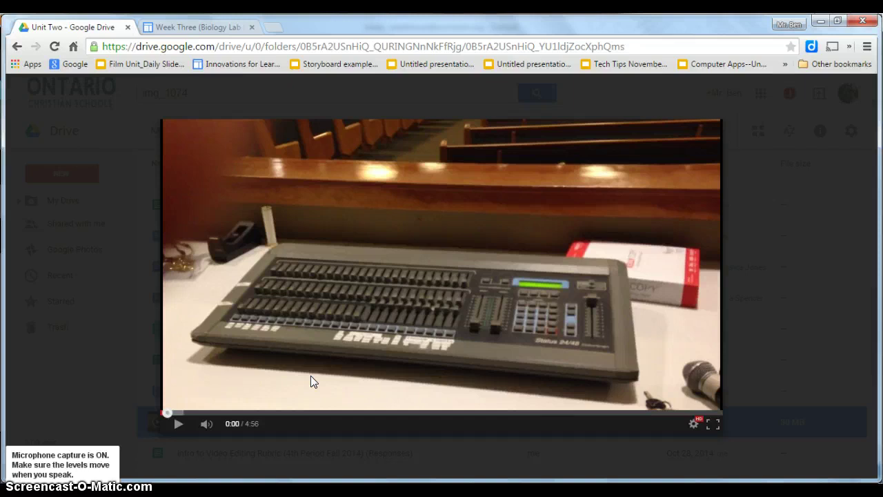
# Step: Switch to the Google Sites page, review the site's sharing permissions, and return to the Biology Lab Project - Sample site
pyautogui.click(205, 26)
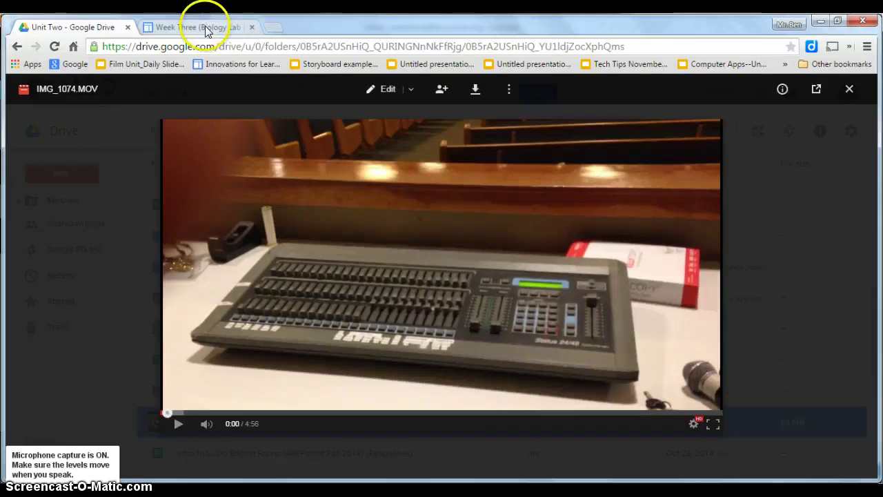
pyautogui.click(325, 313)
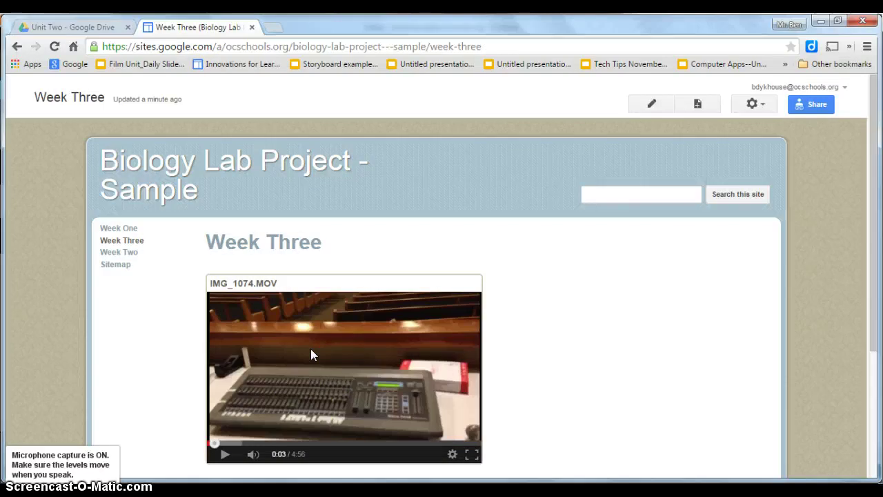
pyautogui.click(814, 104)
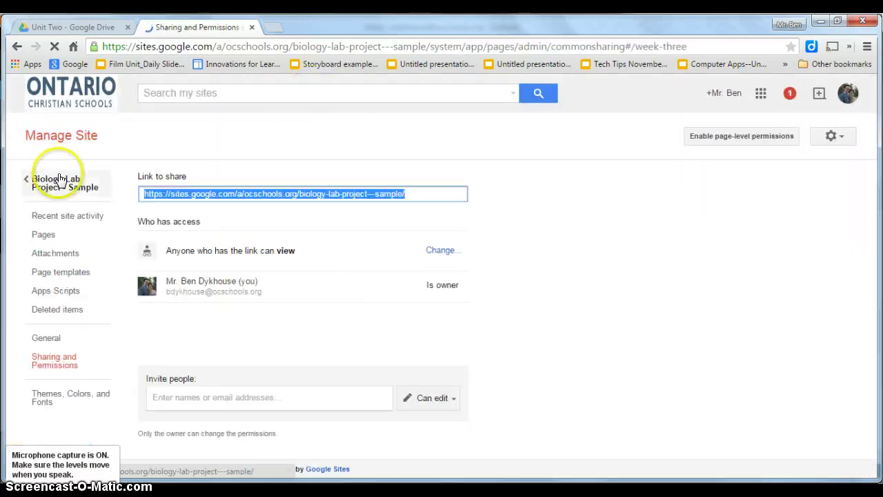
pyautogui.click(59, 181)
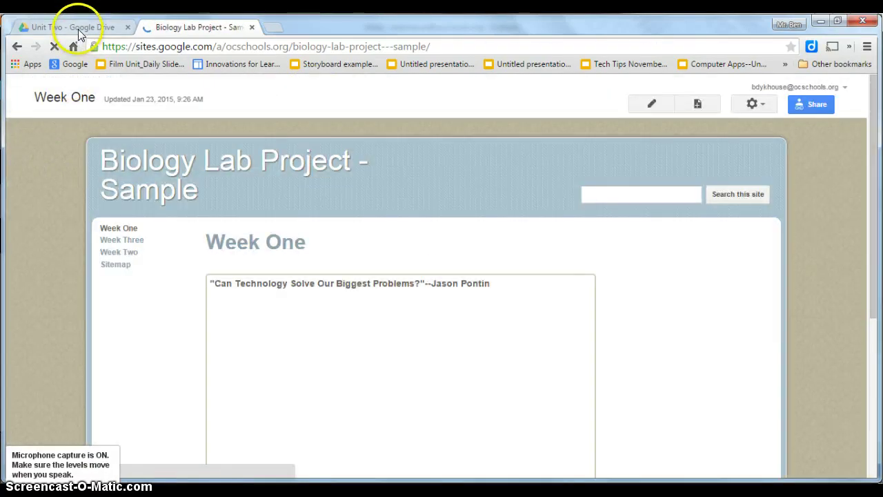
# Step: Switch back to Google Drive, review the sharing settings of IMG_1074.MOV, get its shareable link and close the settings
pyautogui.click(78, 28)
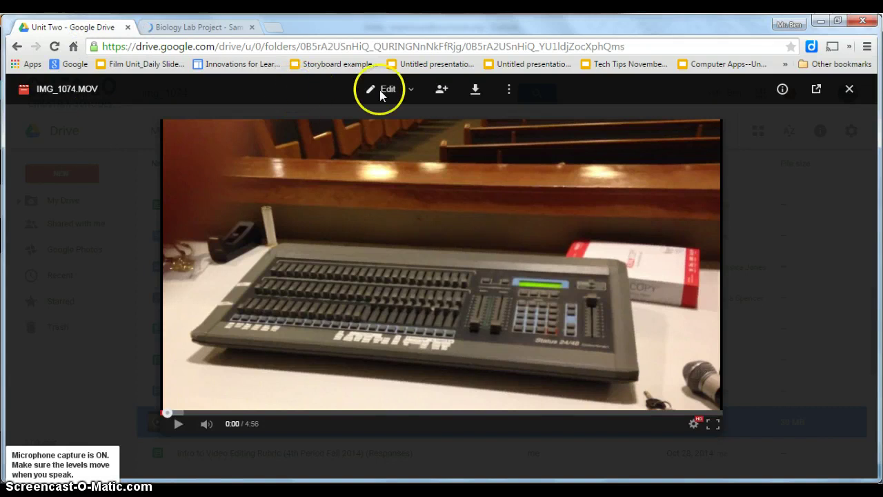
pyautogui.click(443, 91)
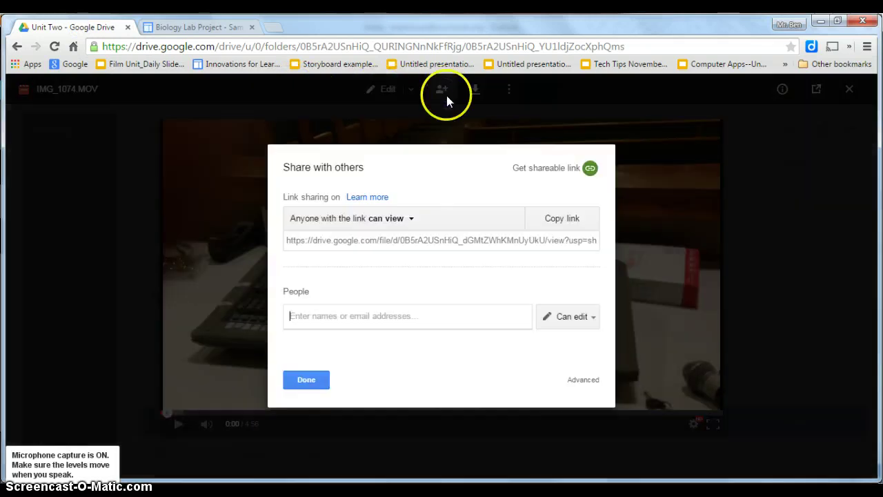
pyautogui.click(550, 173)
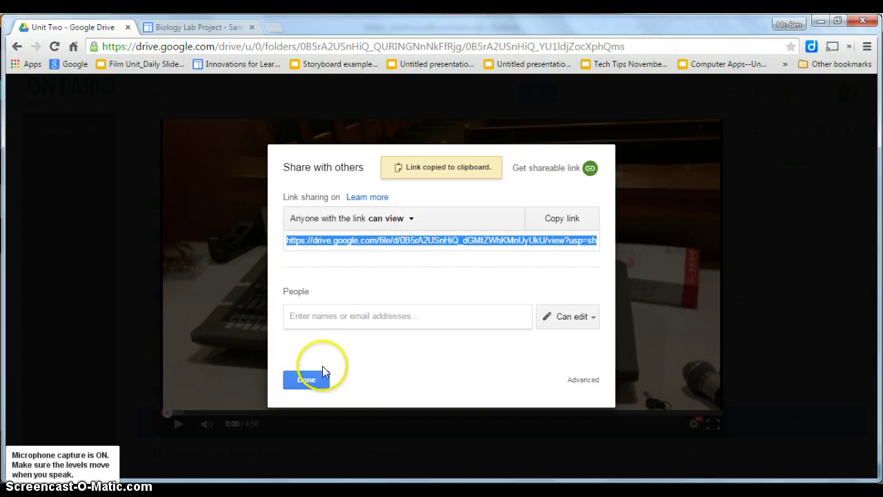
pyautogui.click(306, 381)
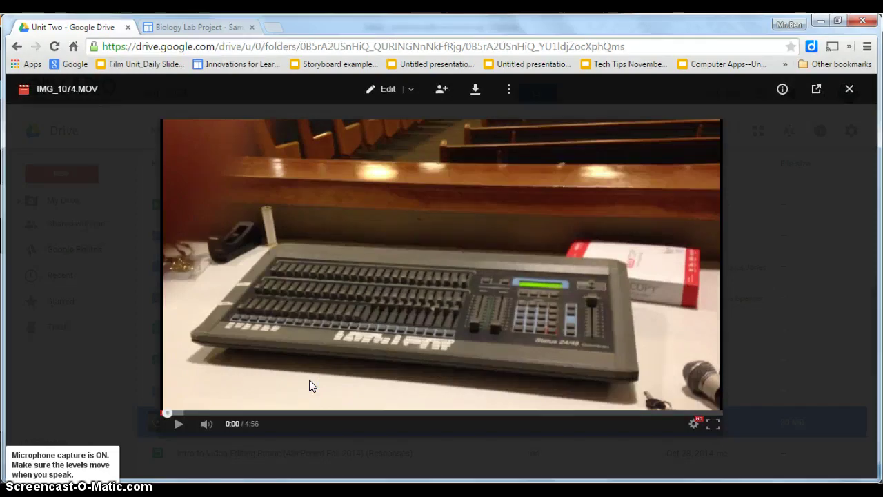
pyautogui.click(313, 368)
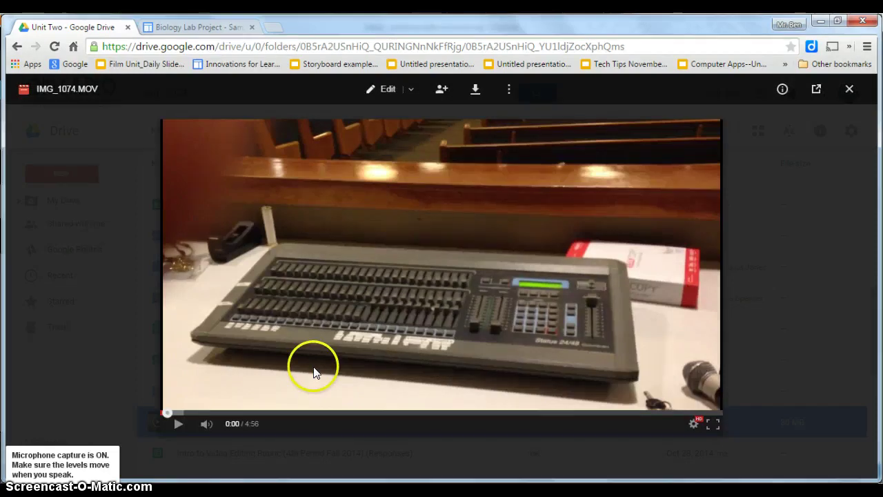